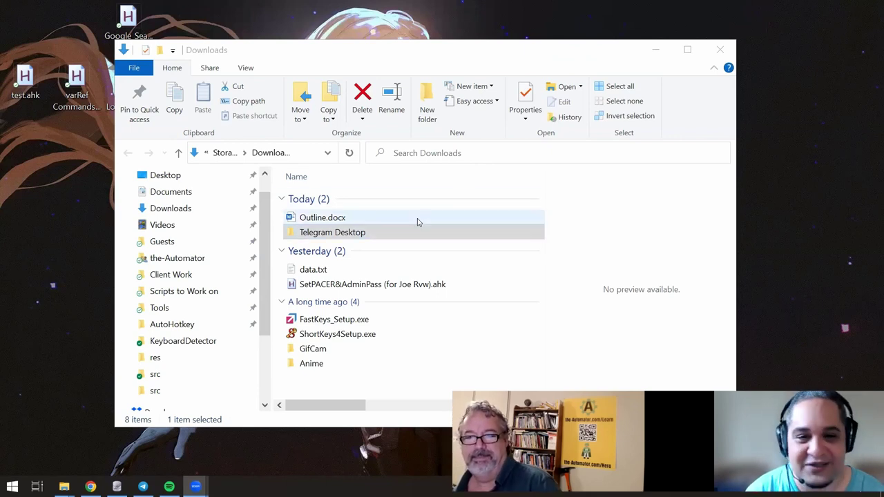
Step: Bring the Downloads folder window to the front so Outline.docx is listed
{"action": "left_click", "coordinate": [441, 393]}
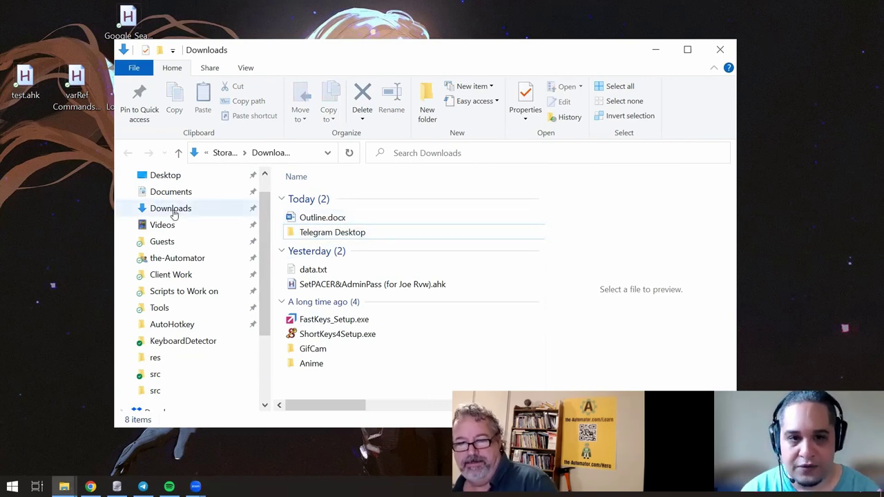
Step: Open Outline.docx in Word, dismiss the view-only notice, and check the editing mode options
{"action": "double_click", "coordinate": [356, 220]}
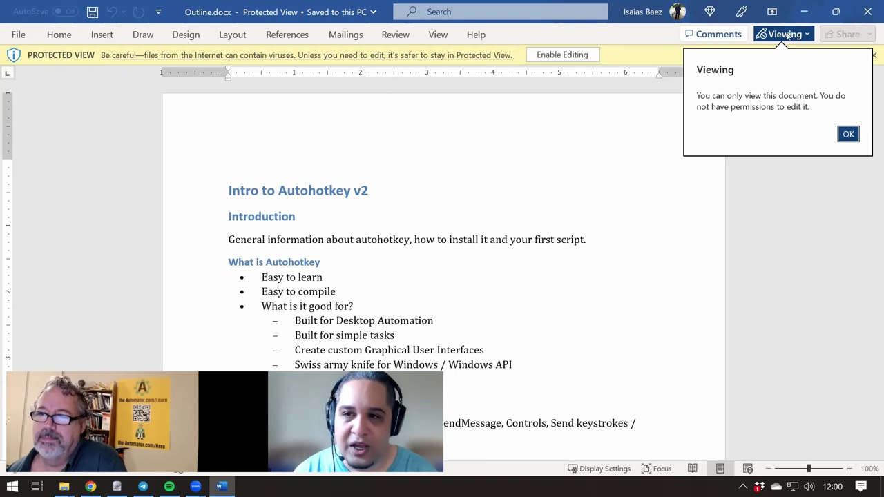
{"action": "left_click", "coordinate": [848, 134]}
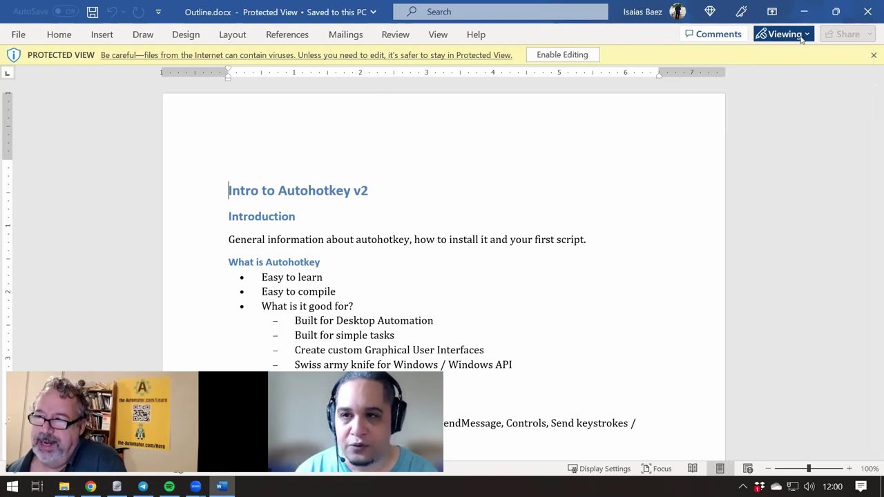
{"action": "left_click", "coordinate": [800, 38]}
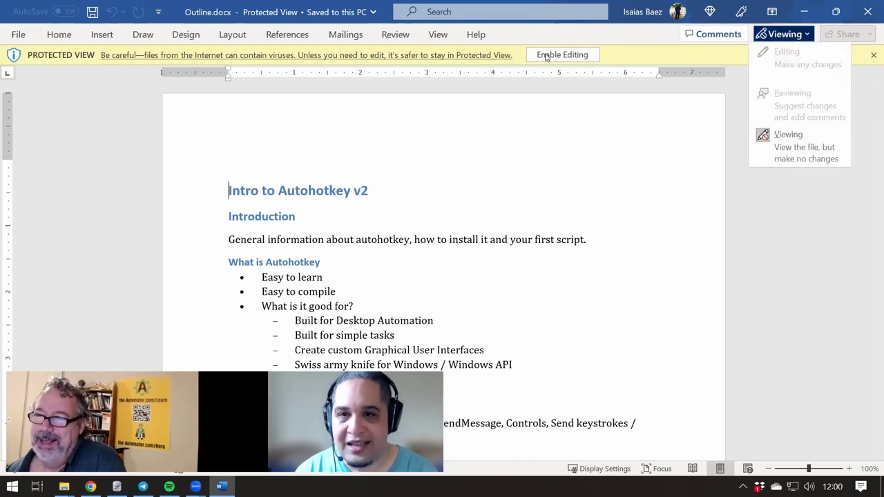
{"action": "left_click", "coordinate": [571, 54]}
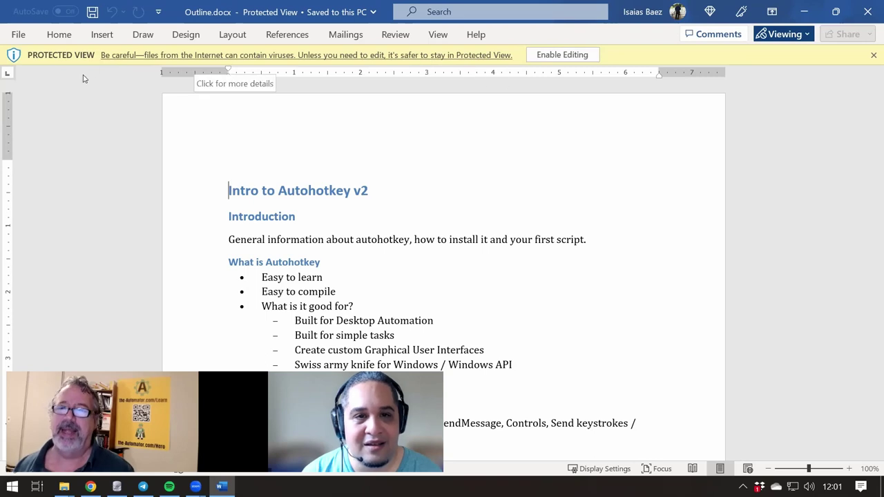
Step: Try clicking into the text, then review the Protected View details on File > Info
{"action": "left_click", "coordinate": [353, 242]}
{"action": "scroll", "coordinate": [354, 266], "scroll_direction": "down", "scroll_amount": 1}
{"action": "scroll", "coordinate": [354, 266], "scroll_direction": "up", "scroll_amount": 1}
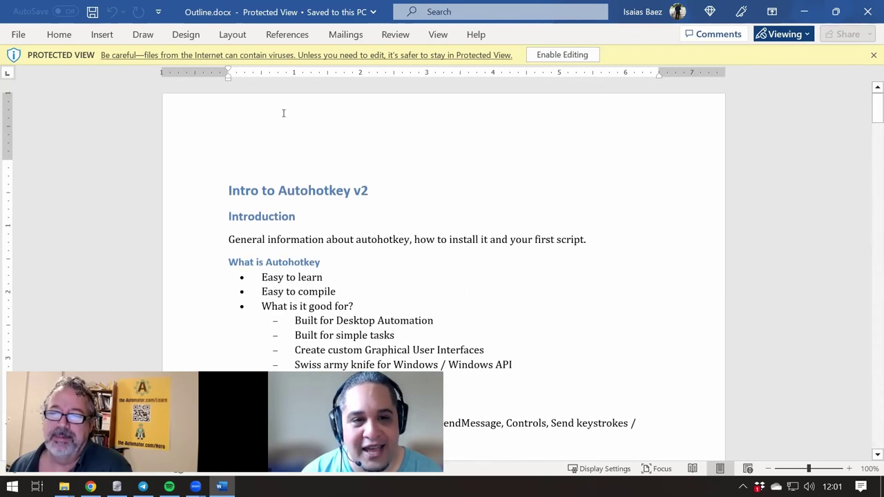
{"action": "left_click", "coordinate": [270, 56]}
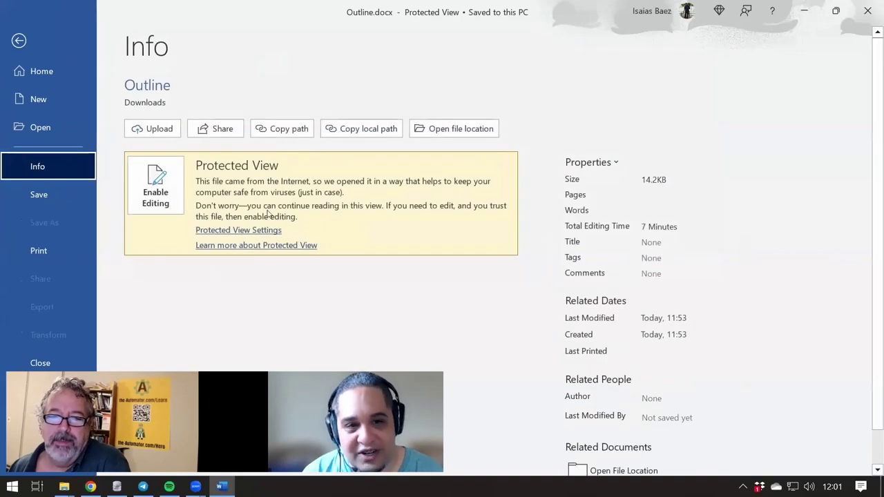
{"action": "left_click", "coordinate": [19, 41]}
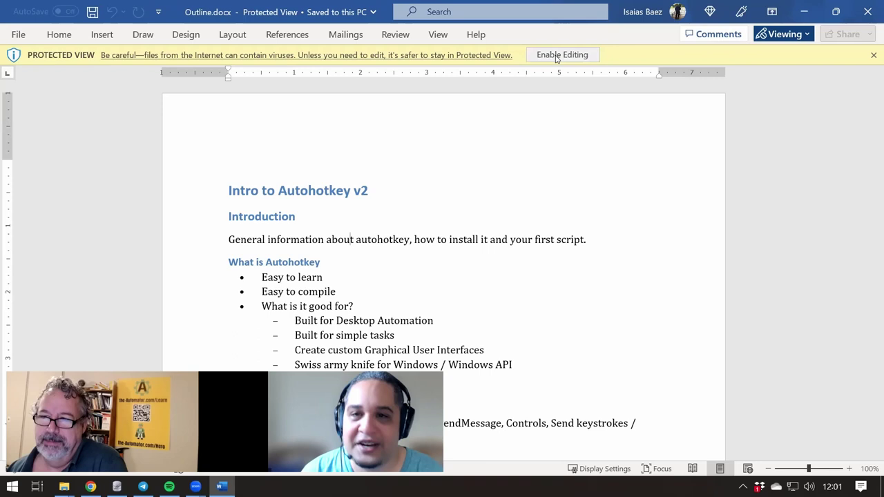
{"action": "scroll", "coordinate": [420, 350], "scroll_direction": "down", "scroll_amount": 10}
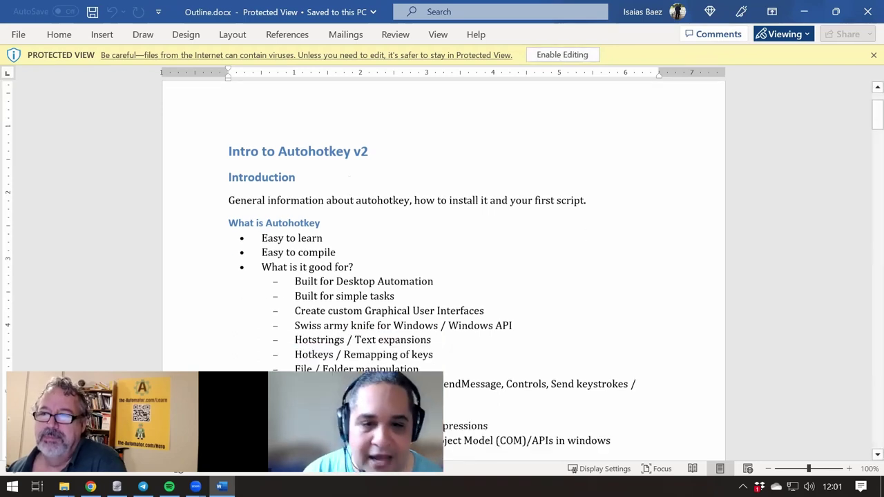
{"action": "scroll", "coordinate": [420, 350], "scroll_direction": "up", "scroll_amount": 12}
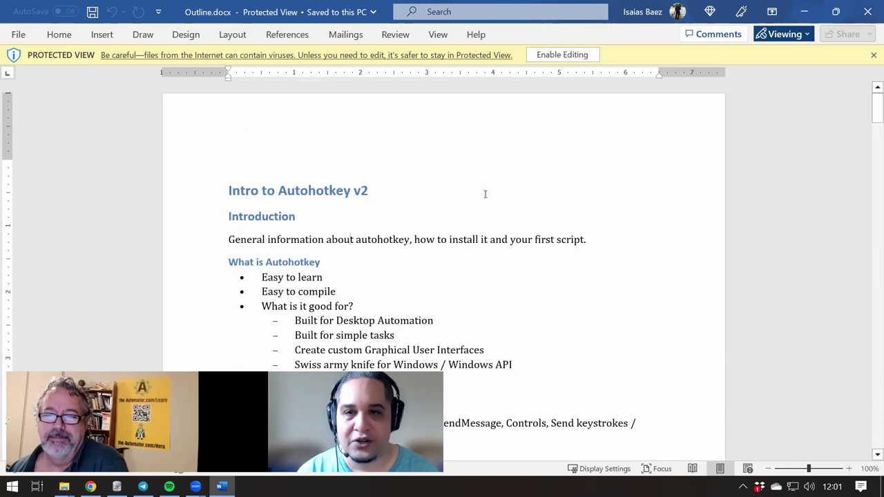
Step: Go from Word Options to Trust Center Settings and show the Trusted Locations list
{"action": "left_click", "coordinate": [16, 36]}
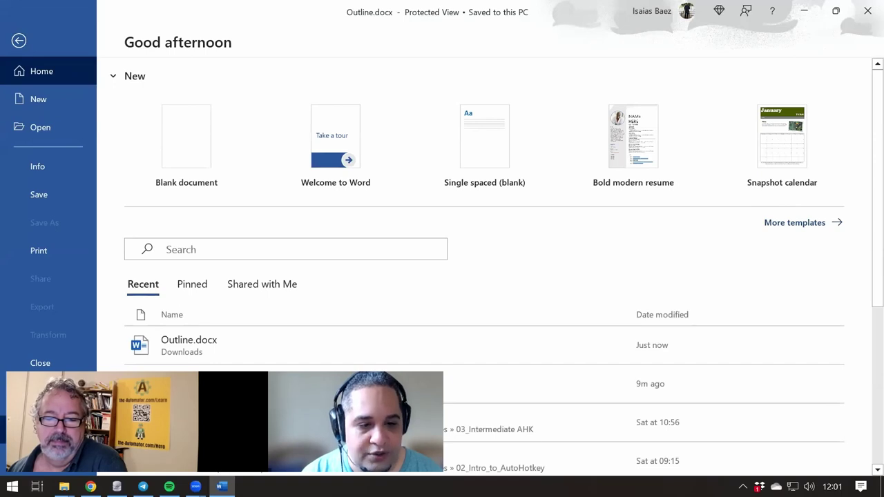
{"action": "key", "text": "t"}
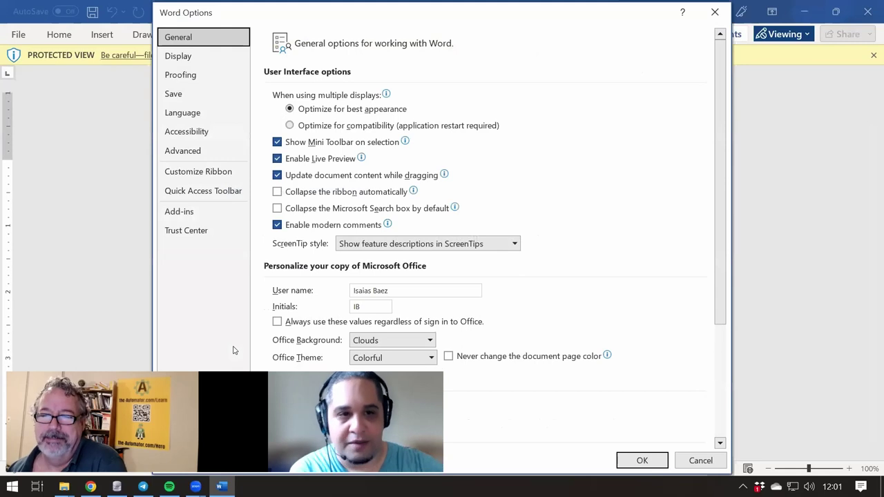
{"action": "left_click", "coordinate": [187, 232]}
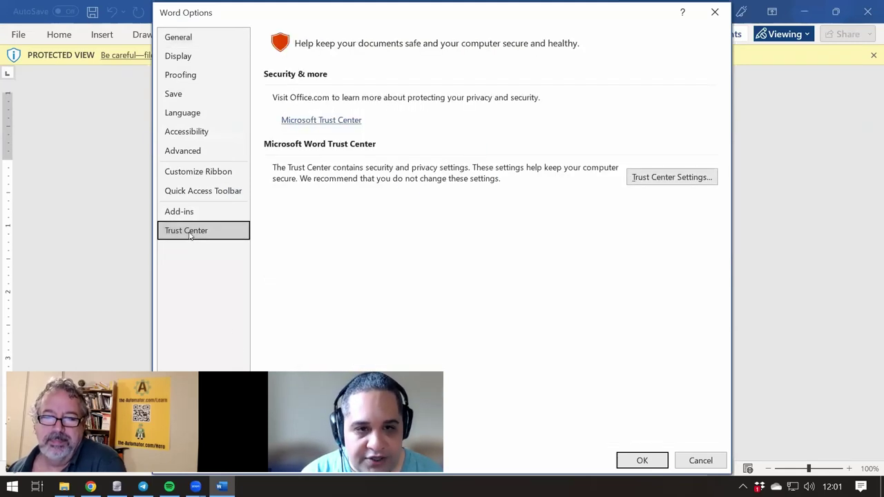
{"action": "left_click", "coordinate": [668, 179]}
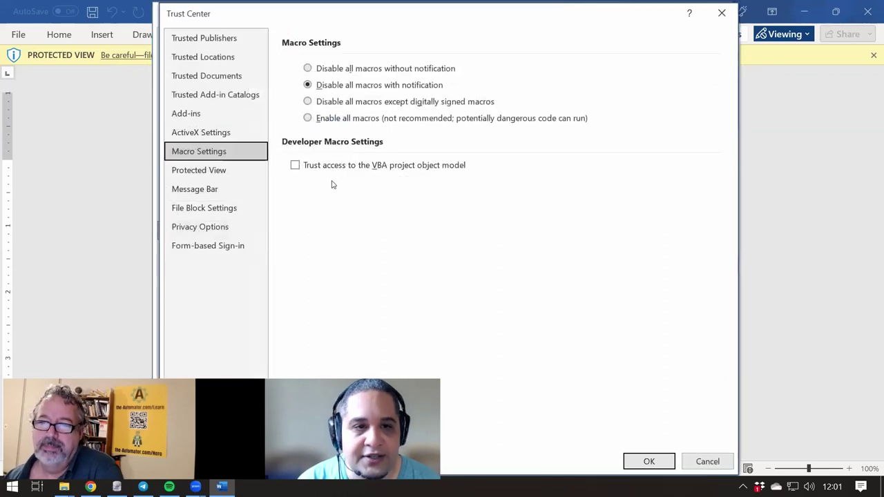
{"action": "left_click", "coordinate": [204, 62]}
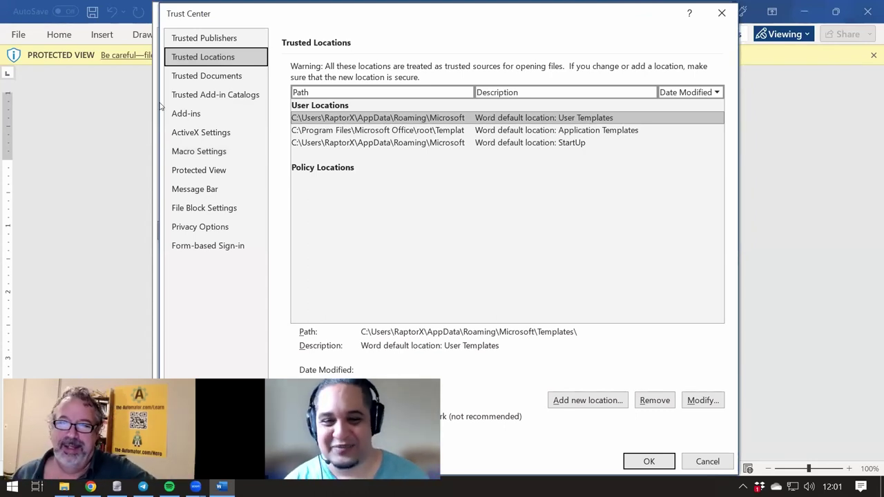
Step: Add D:\Downloads, including its subfolders, as a trusted location and confirm all dialogs
{"action": "left_click", "coordinate": [576, 401]}
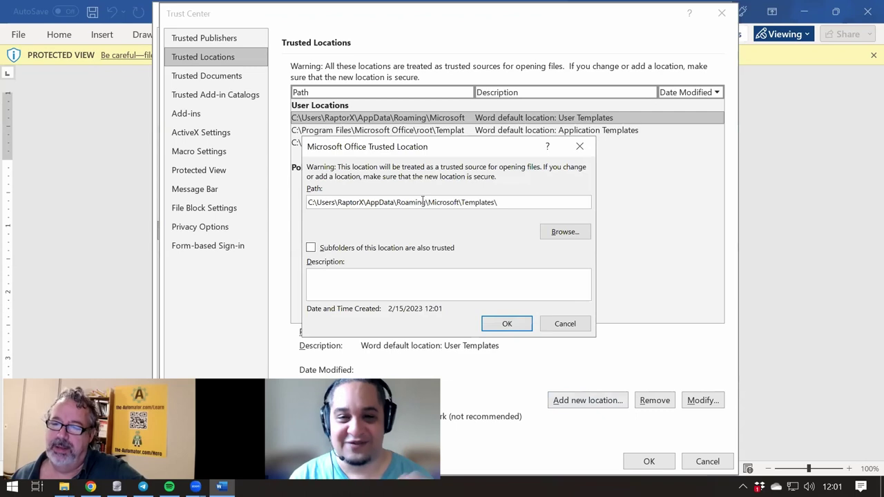
{"action": "left_click", "coordinate": [576, 234]}
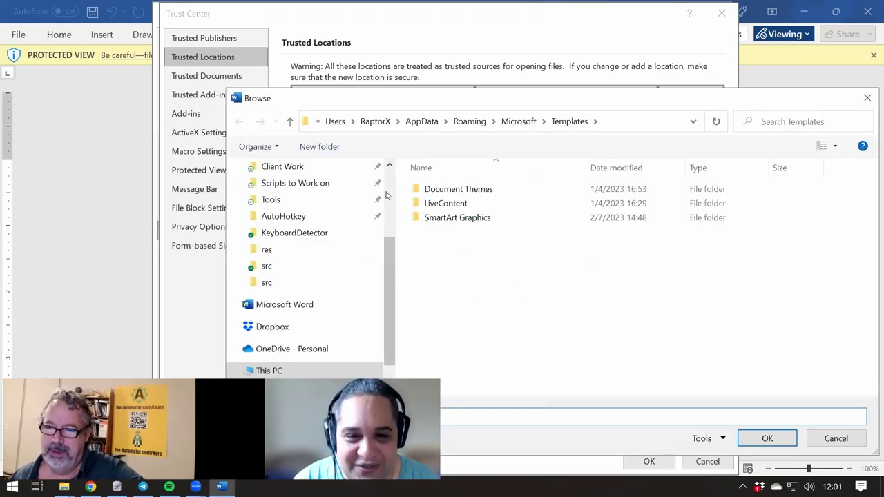
{"action": "left_click", "coordinate": [293, 229]}
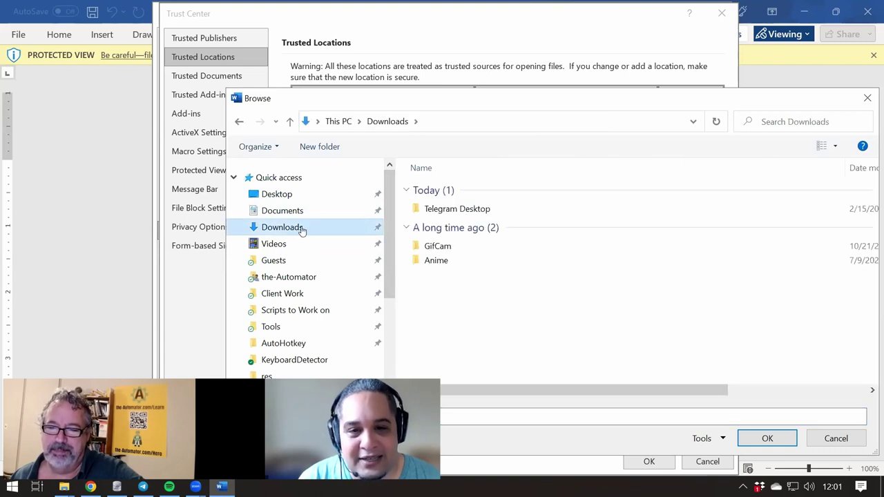
{"action": "left_click", "coordinate": [781, 438]}
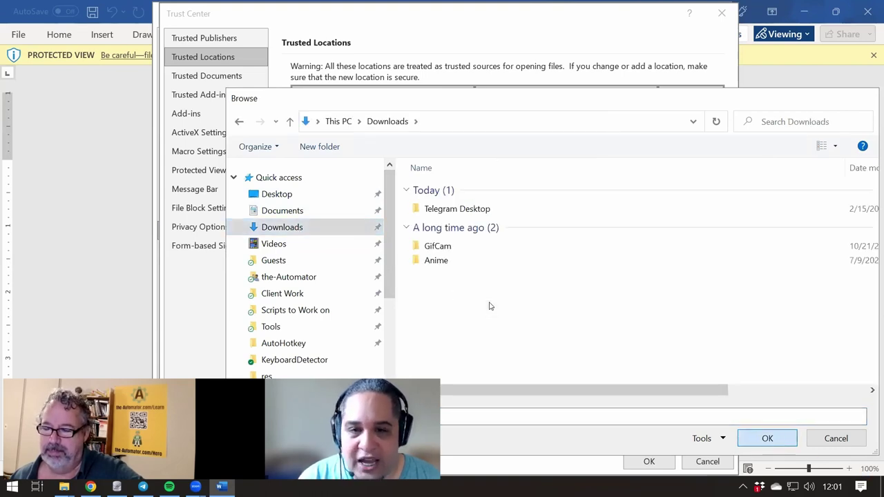
{"action": "left_click", "coordinate": [325, 249]}
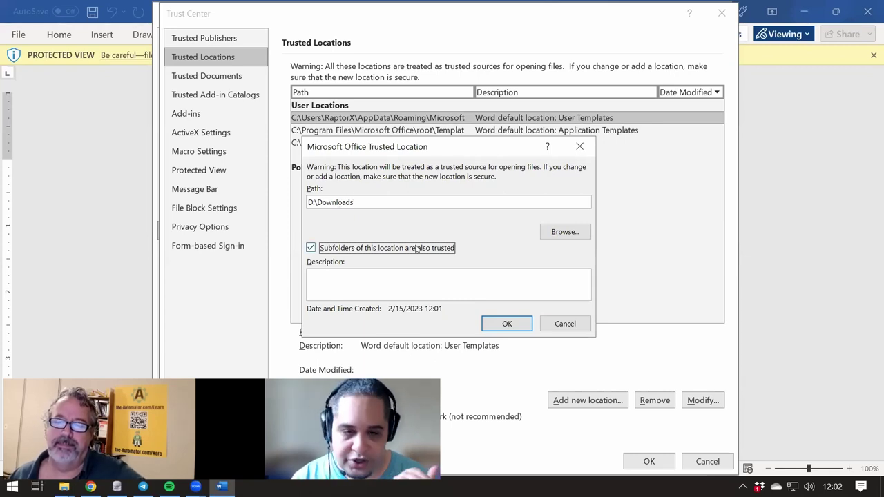
{"action": "left_click", "coordinate": [517, 328]}
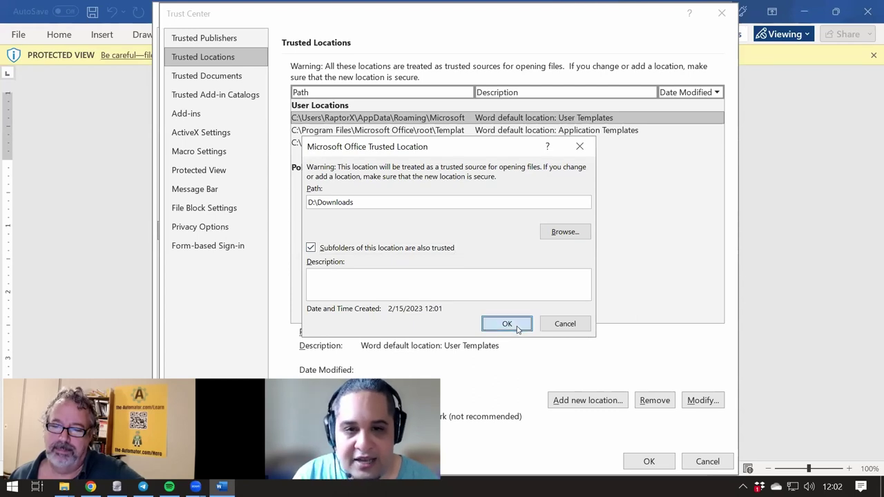
{"action": "left_click", "coordinate": [649, 461]}
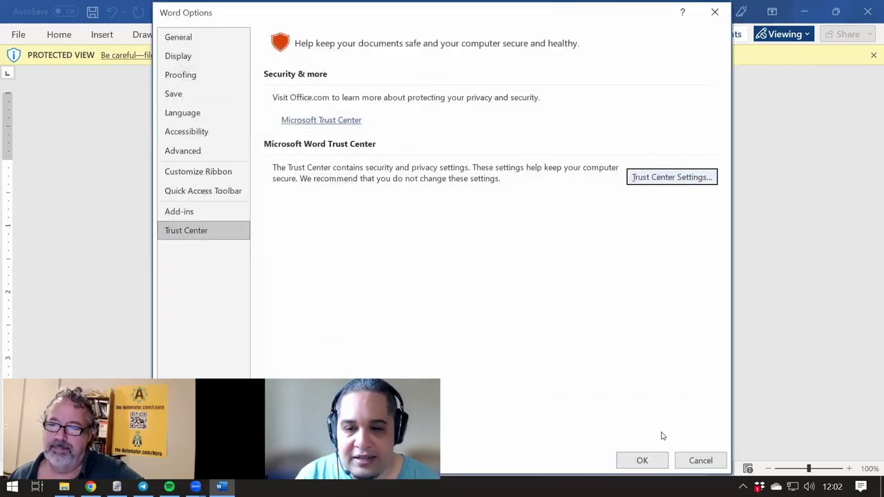
{"action": "left_click", "coordinate": [648, 462]}
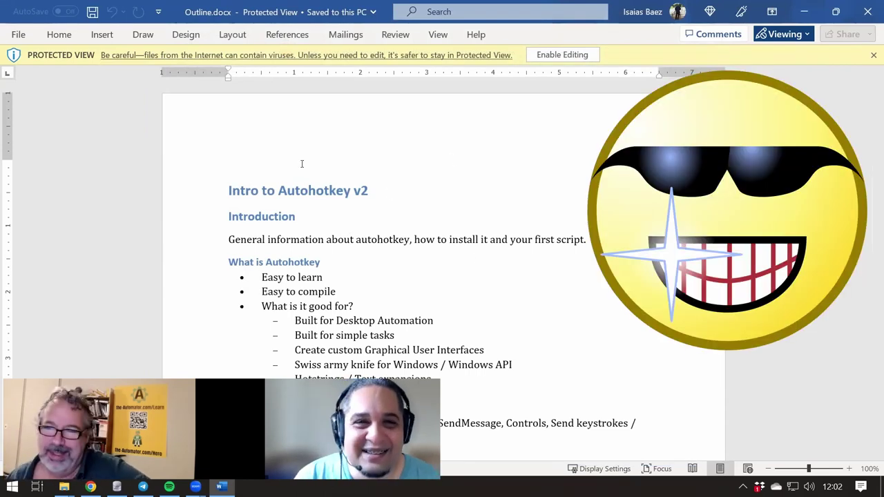
Step: Close Word, reopen Outline.docx from Downloads, and confirm the text is now editable
{"action": "left_click", "coordinate": [859, 17]}
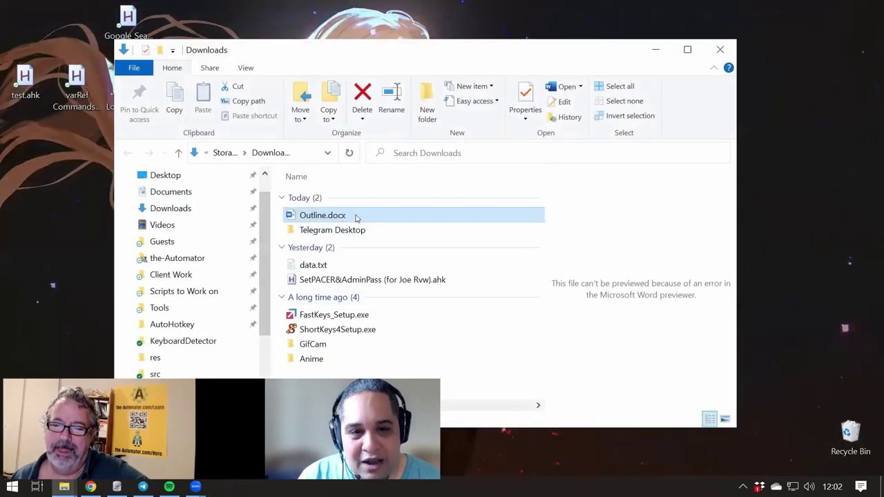
{"action": "double_click", "coordinate": [356, 215]}
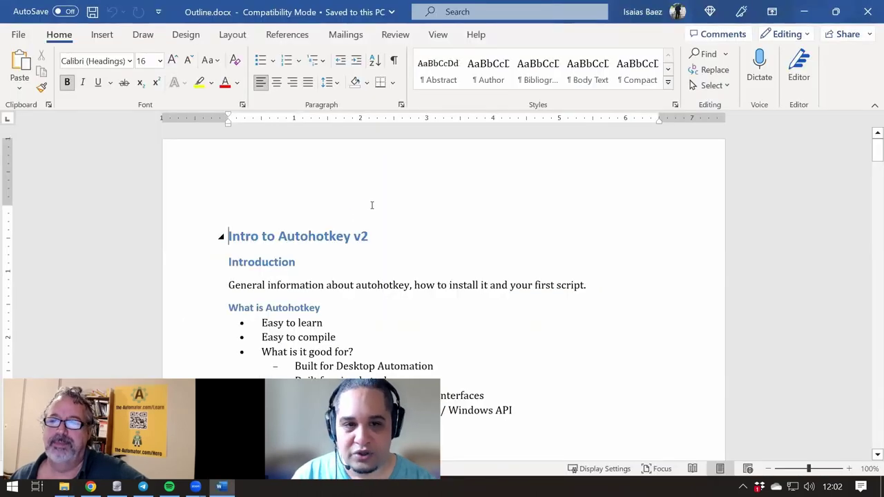
{"action": "scroll", "coordinate": [321, 232], "scroll_direction": "down", "scroll_amount": 3}
{"action": "scroll", "coordinate": [320, 232], "scroll_direction": "up", "scroll_amount": 3}
{"action": "left_click", "coordinate": [331, 326]}
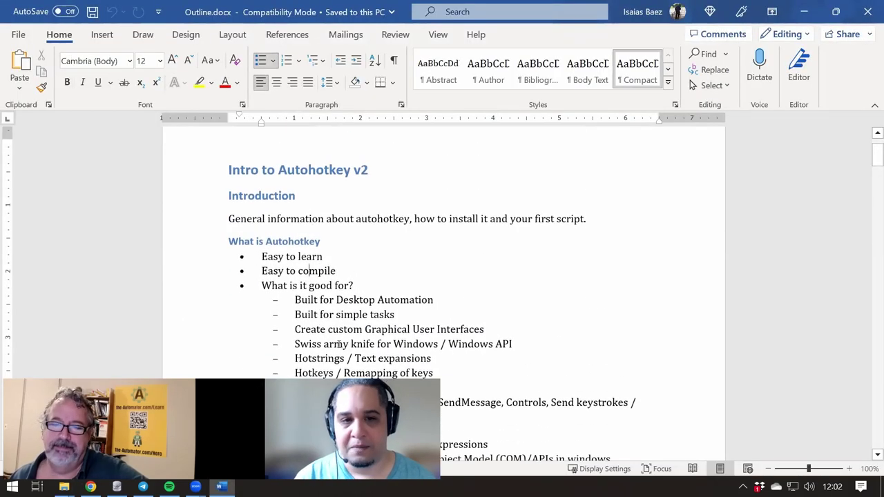
{"action": "scroll", "coordinate": [338, 343], "scroll_direction": "down", "scroll_amount": 1}
{"action": "scroll", "coordinate": [338, 344], "scroll_direction": "up", "scroll_amount": 1}
{"action": "scroll", "coordinate": [339, 343], "scroll_direction": "up", "scroll_amount": 1}
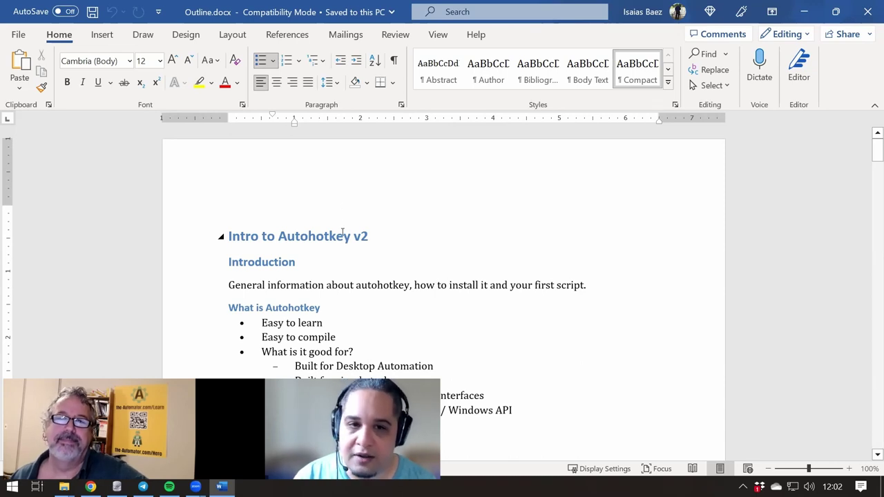
{"action": "left_click", "coordinate": [792, 37]}
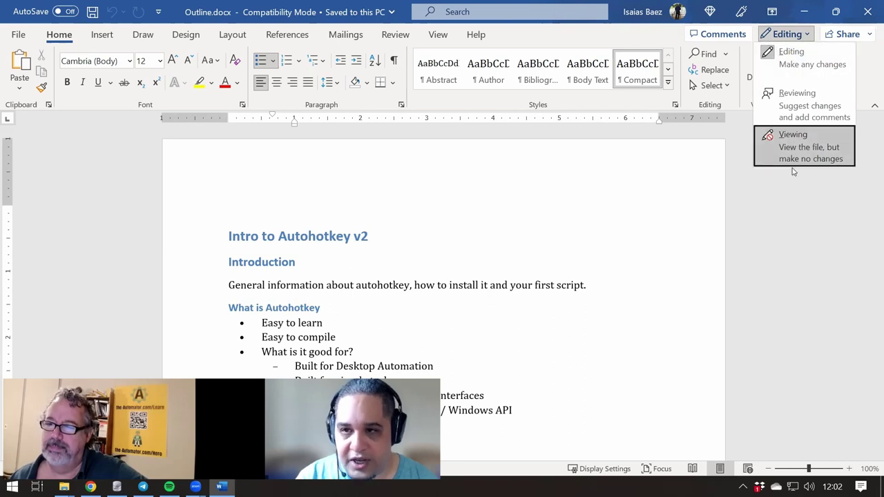
{"action": "left_click", "coordinate": [308, 293]}
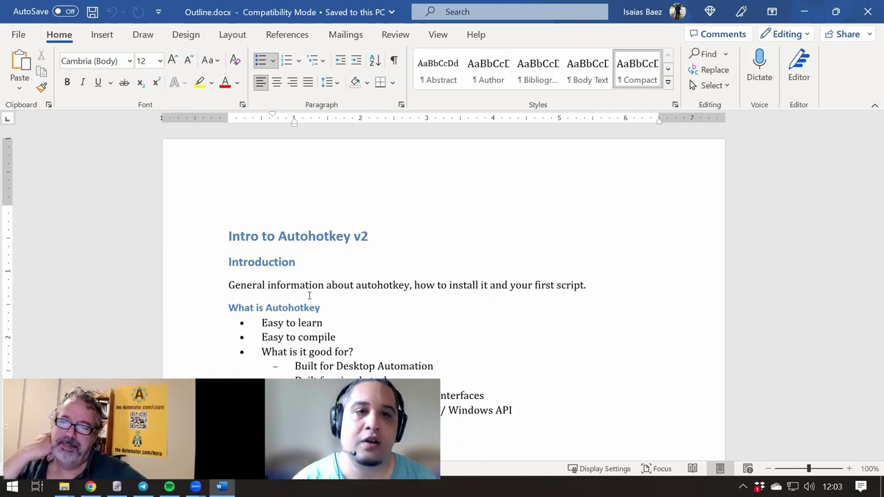
{"action": "left_click", "coordinate": [310, 295]}
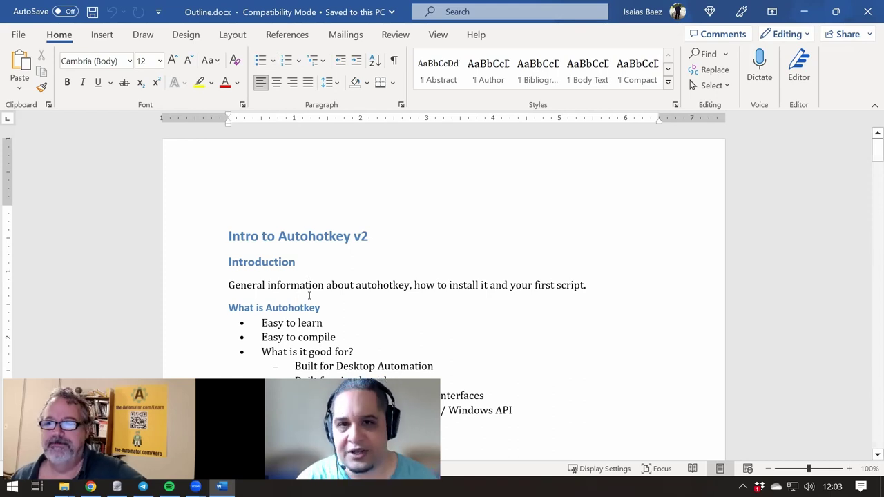